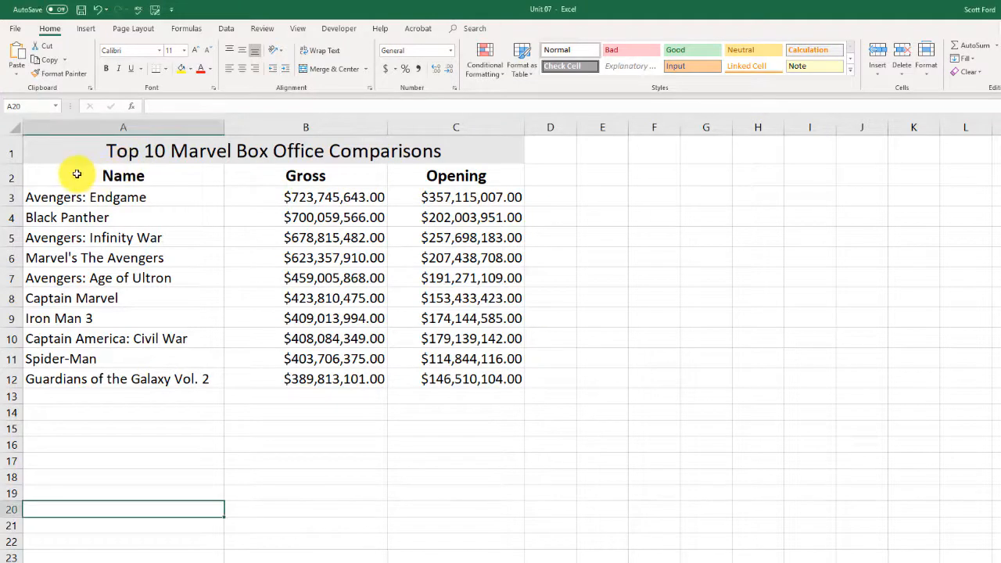
Step: Open the recommended charts for the range A2:C12 and preview the types from Scatter through Pareto
left_click_drag(81, 173, 444, 379)
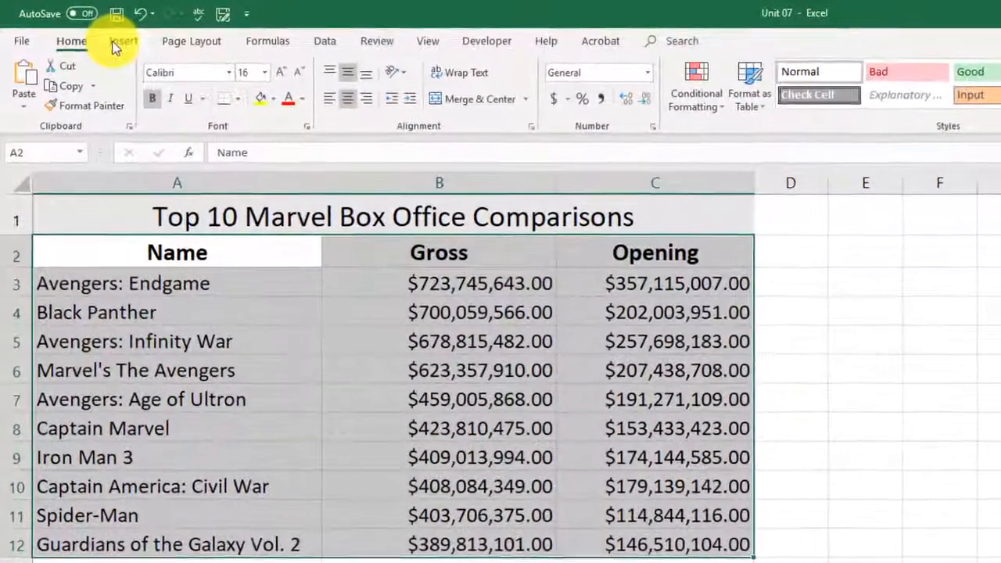
left_click(114, 45)
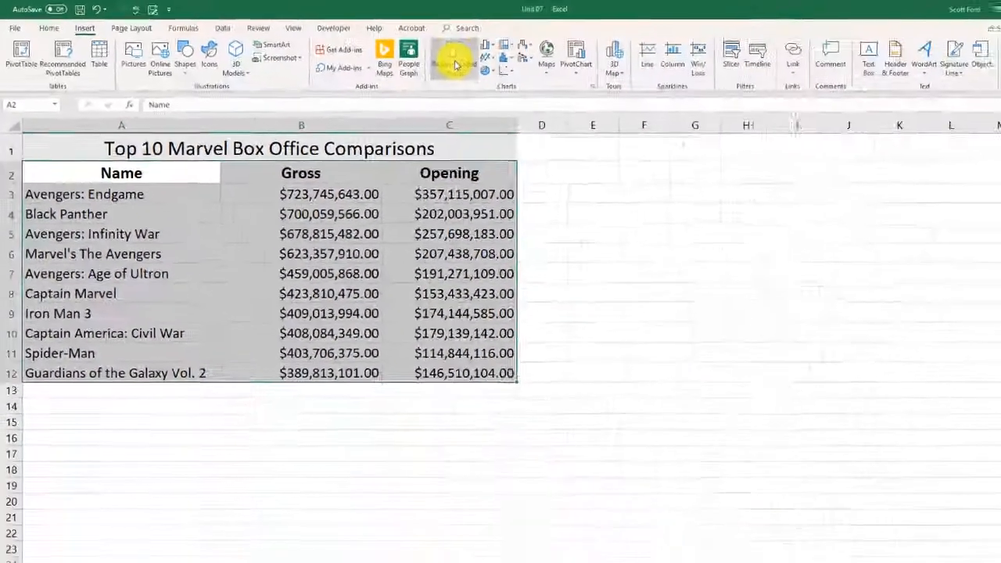
left_click(675, 92)
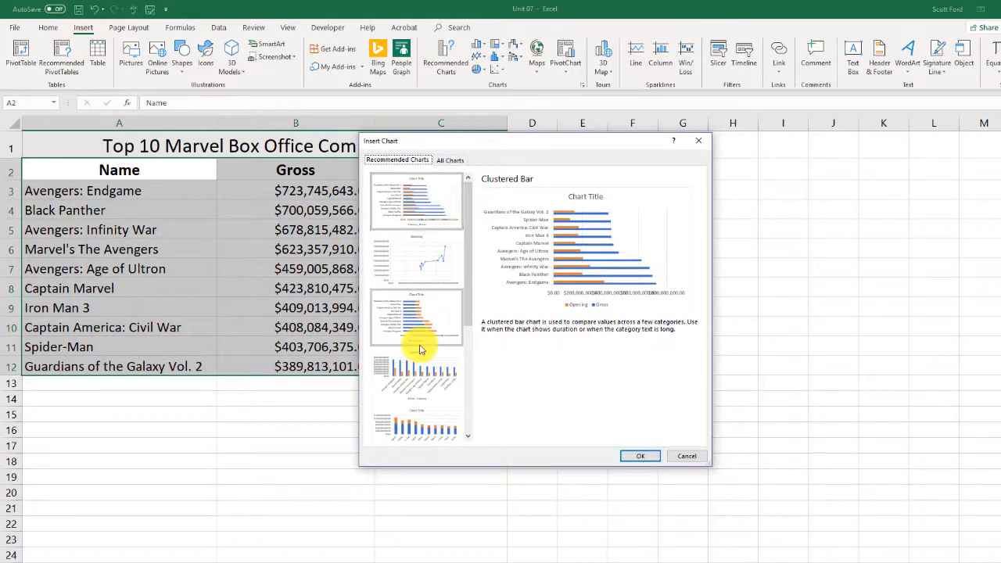
left_click(422, 264)
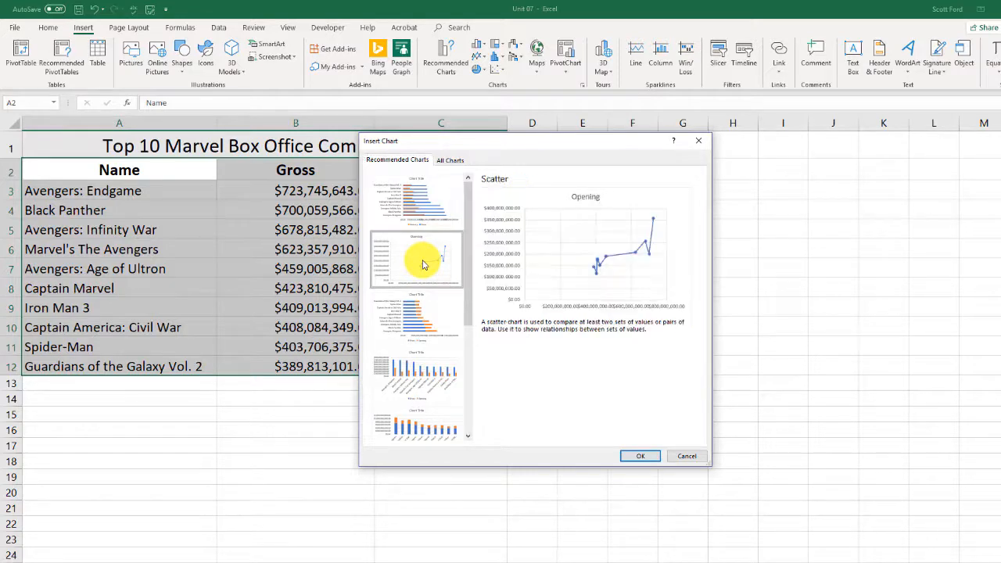
left_click(417, 312)
left_click(425, 383)
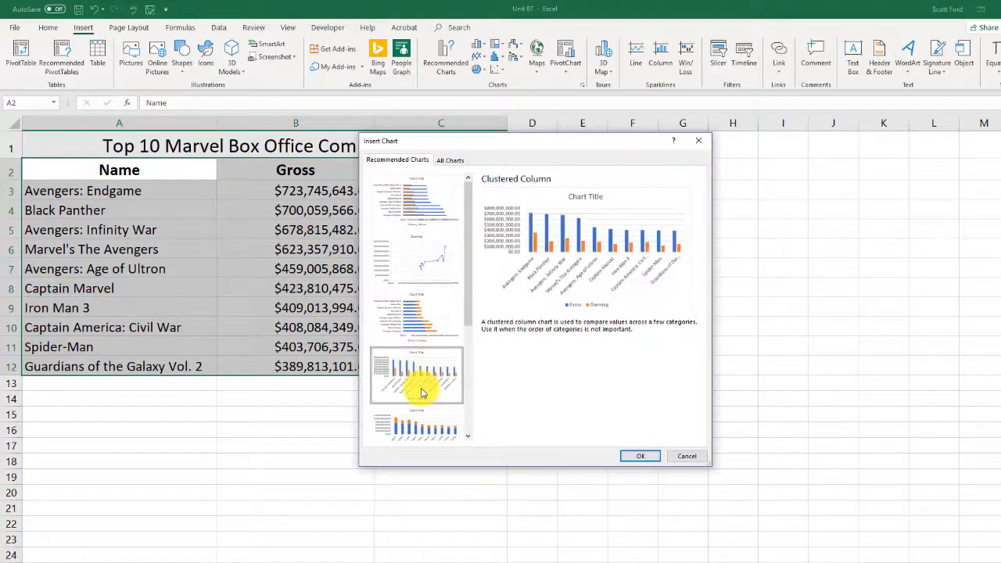
scroll(425, 387, "down", 3)
left_click(416, 258)
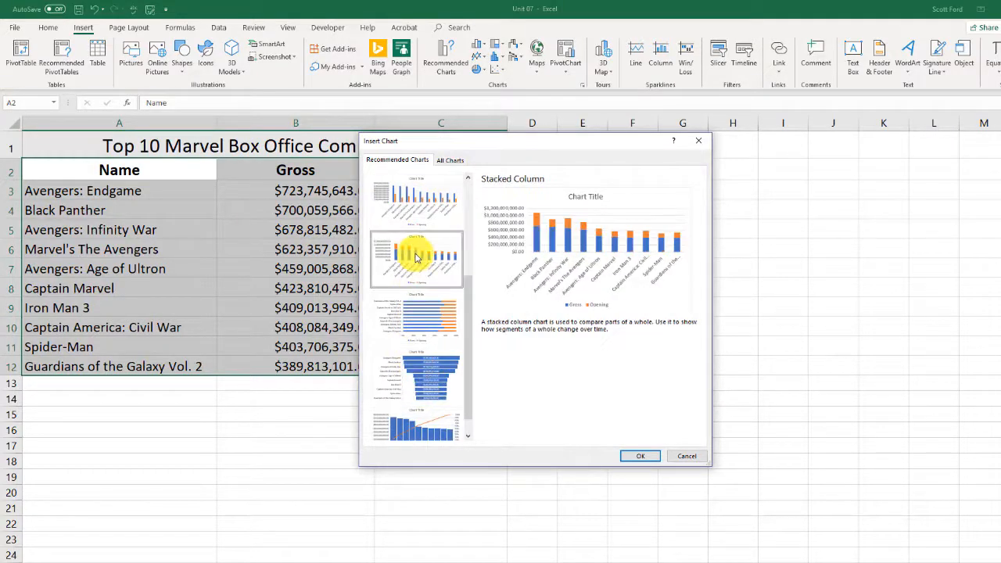
left_click(398, 311)
left_click(401, 388)
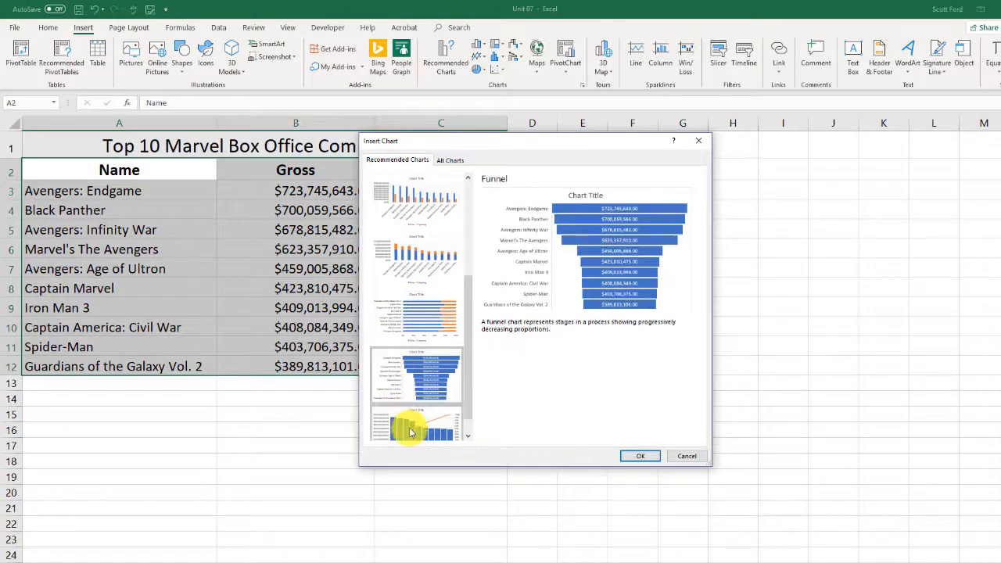
left_click(402, 425)
scroll(471, 393, "down", 1)
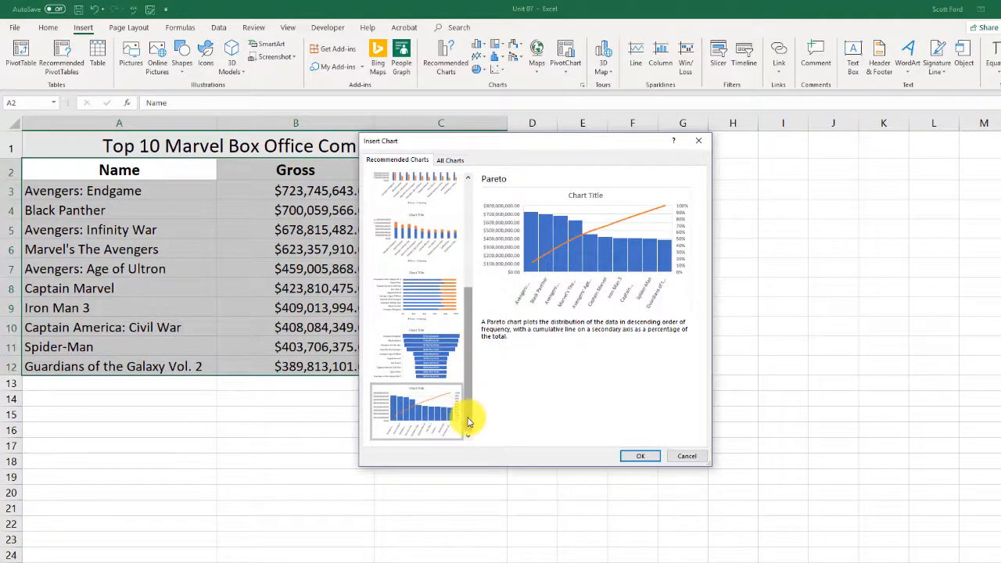
Step: Preview the recommended chart types in reverse order, from Funnel back to Clustered Bar
left_click(422, 344)
left_click(410, 302)
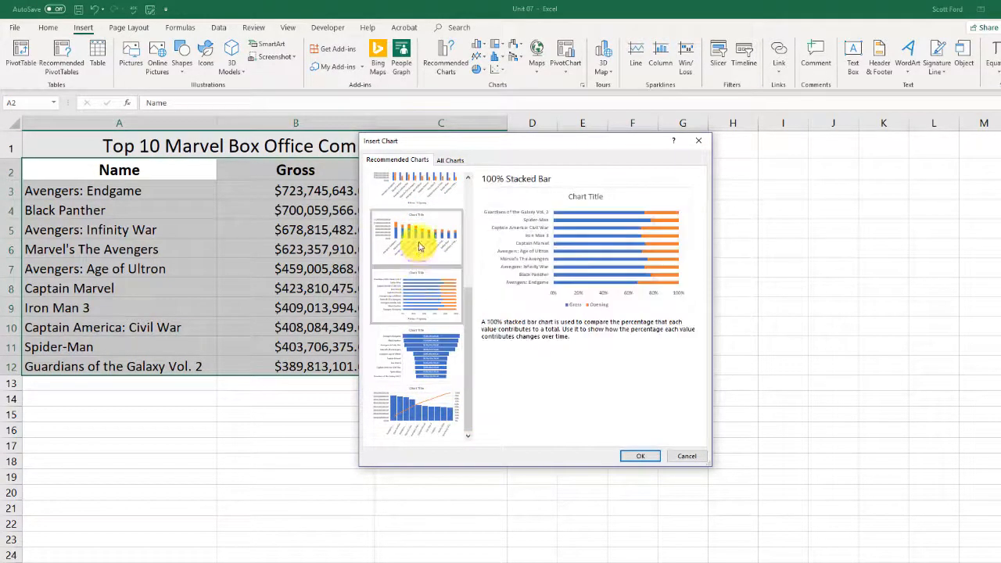
left_click(419, 244)
left_click_drag(469, 322, 473, 216)
left_click(445, 273)
left_click(422, 236)
left_click(420, 185)
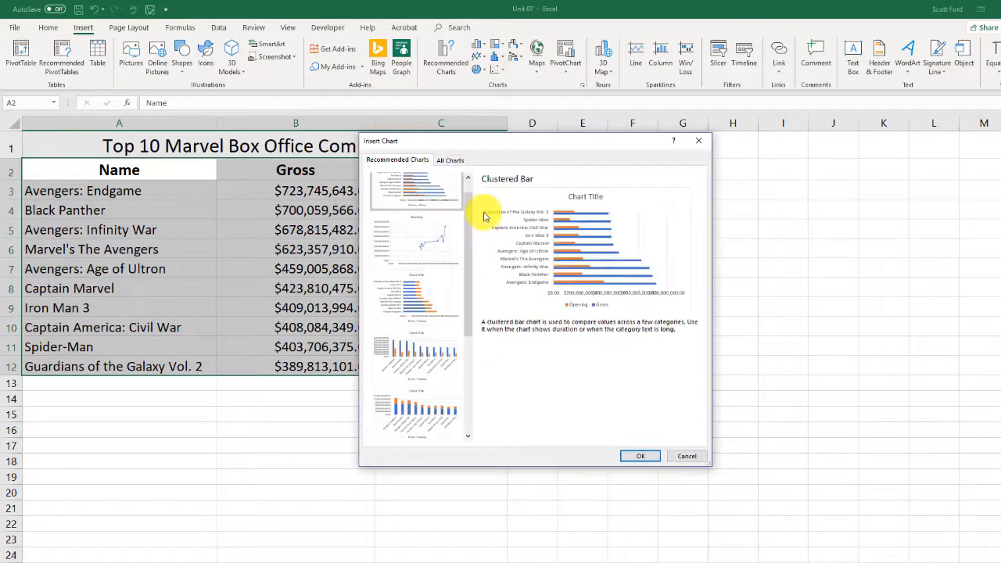
Step: Insert the recommended Clustered Bar chart and move it beside the data table, starting near column D
left_click_drag(467, 224, 465, 317)
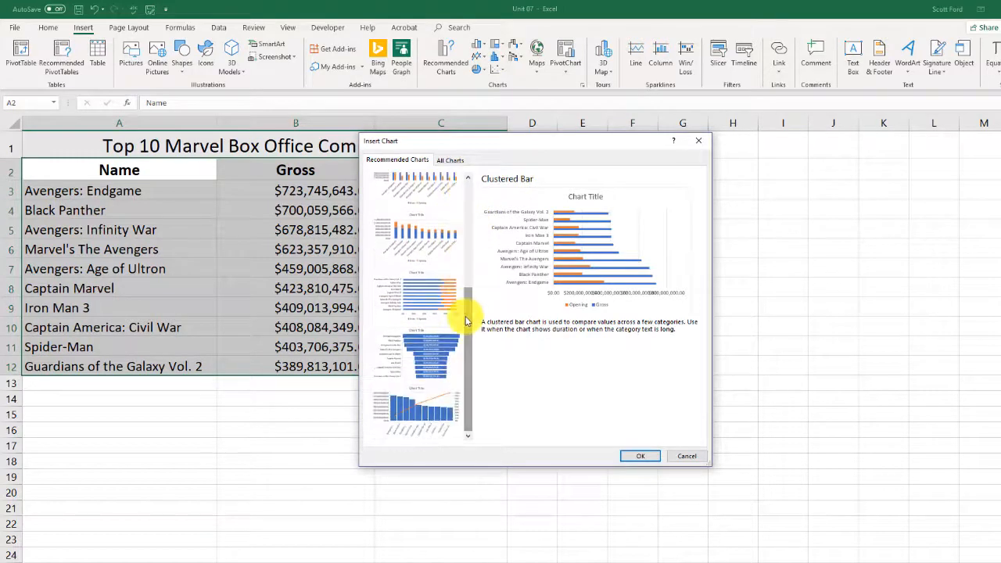
scroll(423, 278, "up", 5)
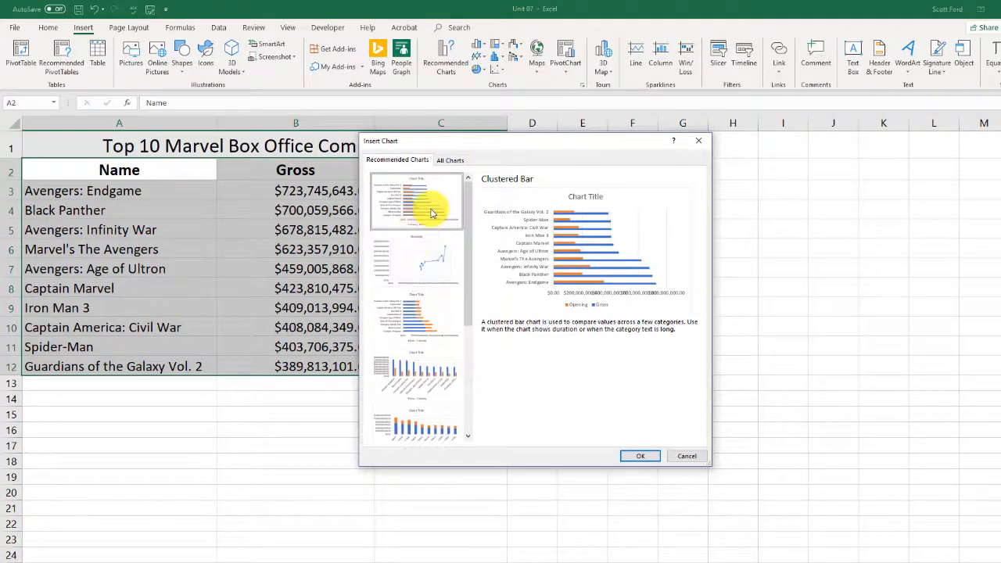
left_click(642, 456)
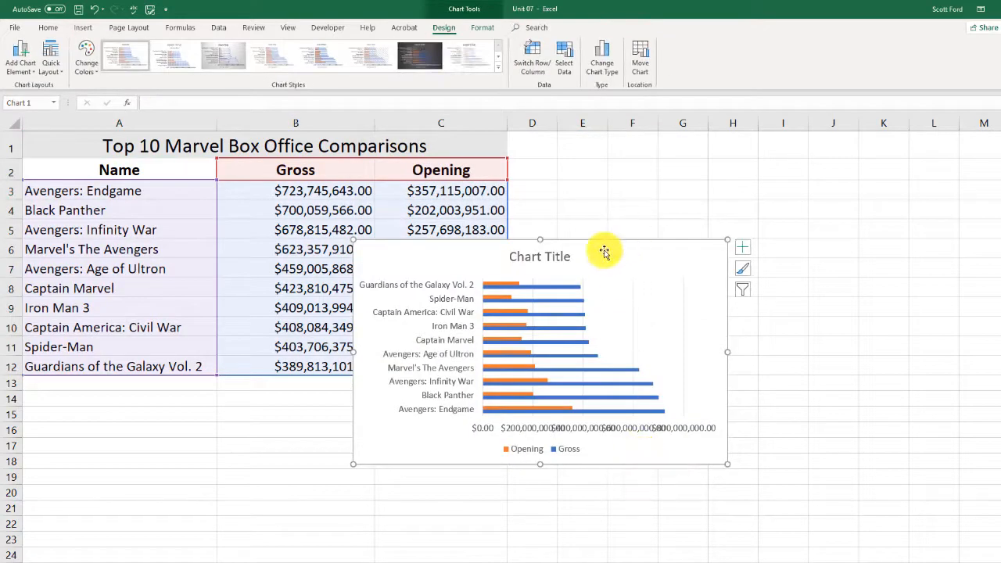
left_click_drag(605, 252, 743, 187)
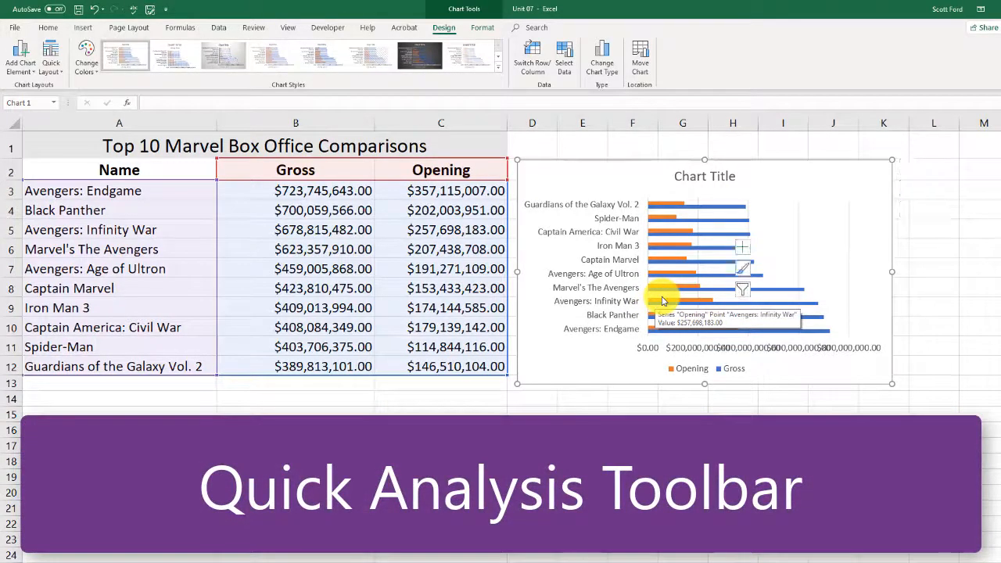
Step: Undo the chart's move and insertion, and clear the data selection
key("ctrl+z")
key("ctrl+z")
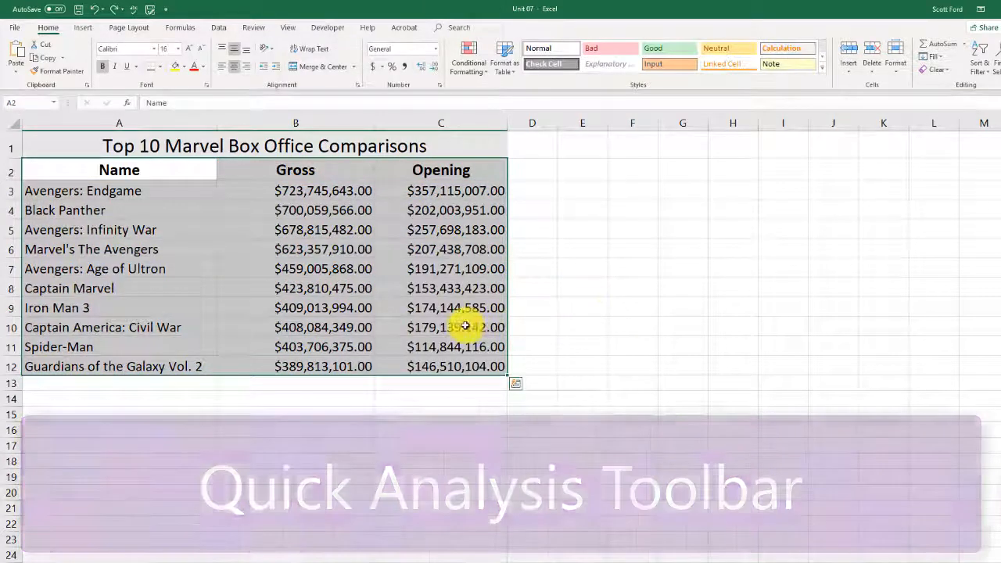
left_click(288, 401)
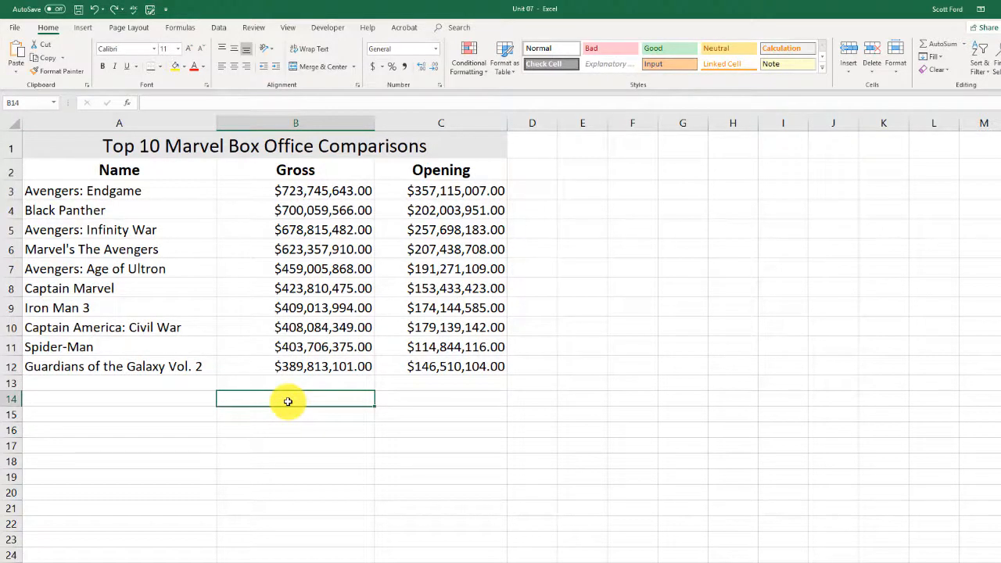
Step: Insert a clustered bar chart of A2:C12 through Quick Analysis and move it beside the data table
left_click_drag(40, 163, 400, 368)
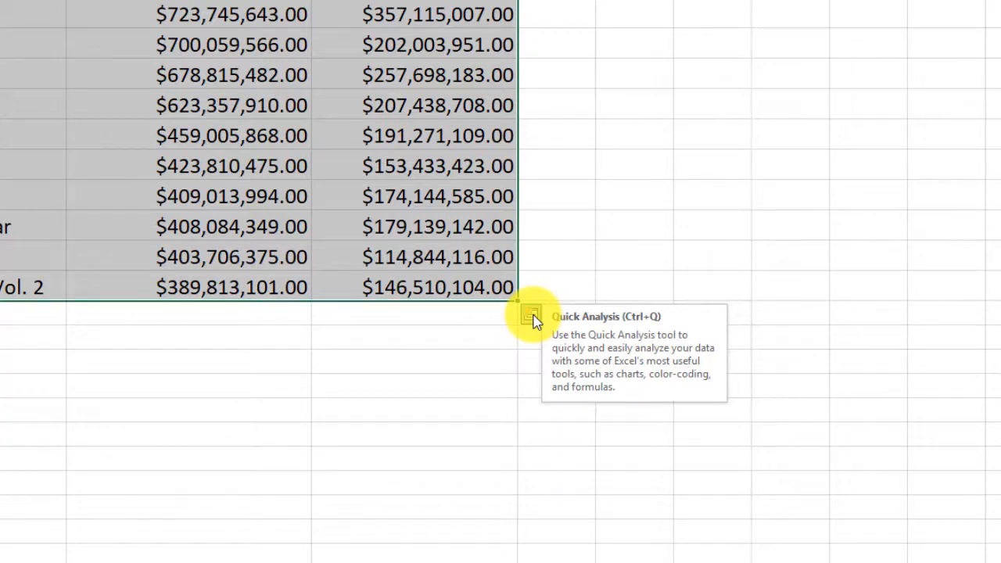
left_click(531, 317)
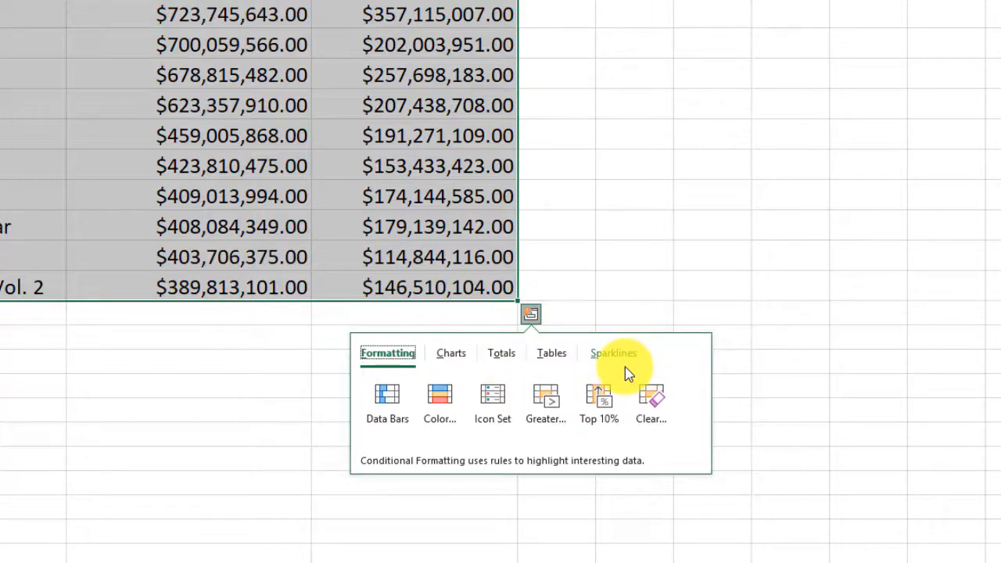
left_click(465, 361)
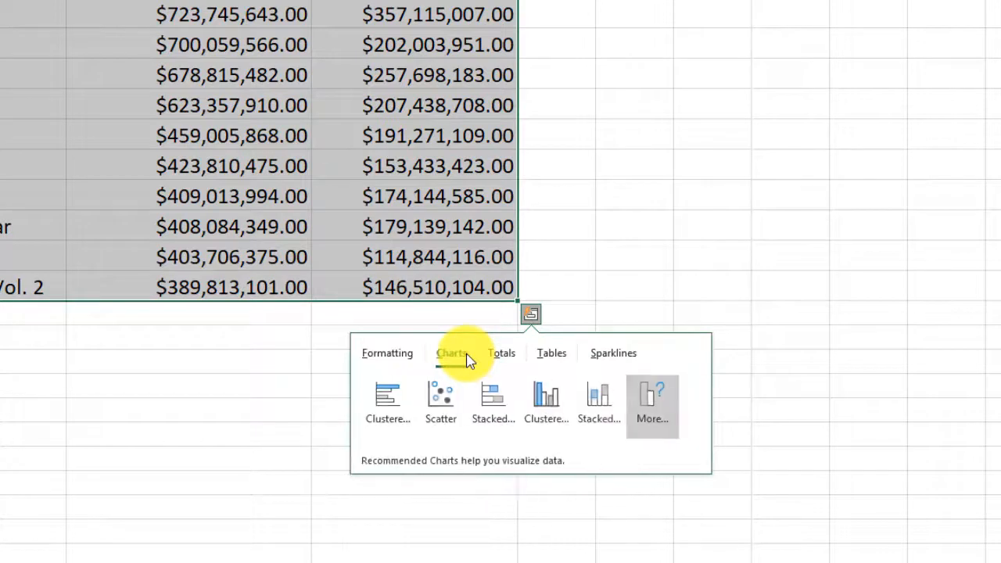
mouse_move(389, 401)
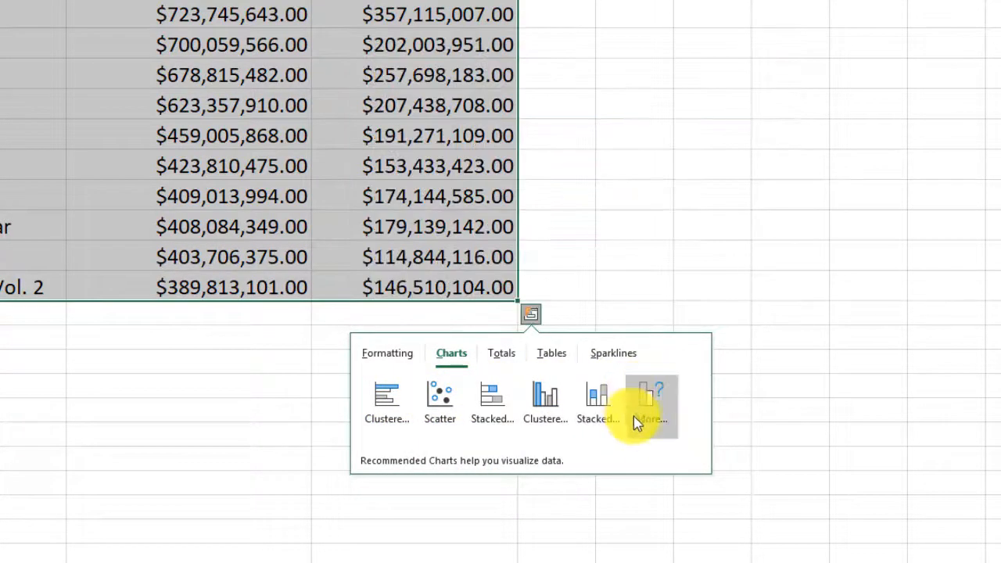
left_click(389, 405)
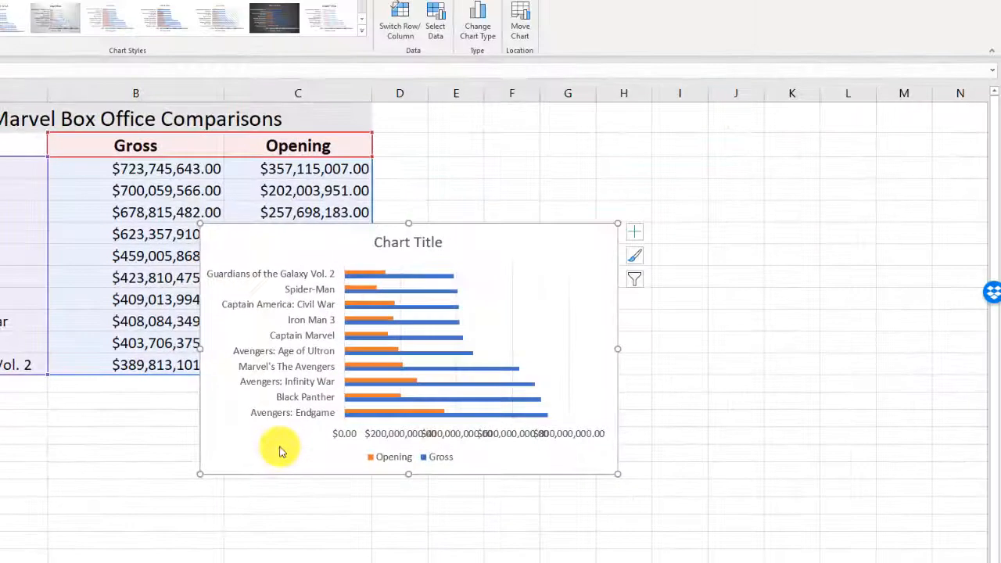
left_click_drag(331, 249, 520, 200)
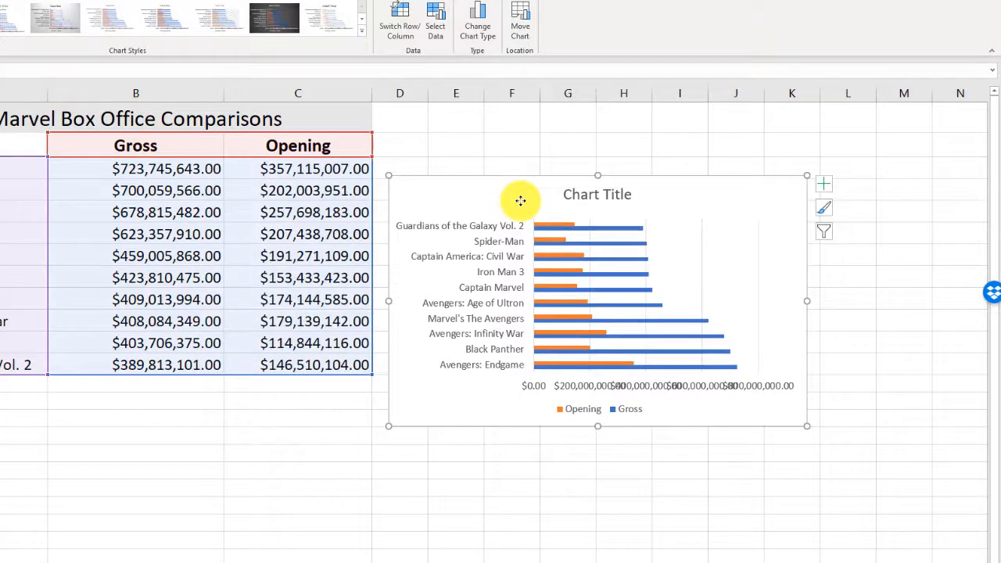
Step: Remove the Quick Analysis bar chart from the sheet and deselect the data range
key("F11")
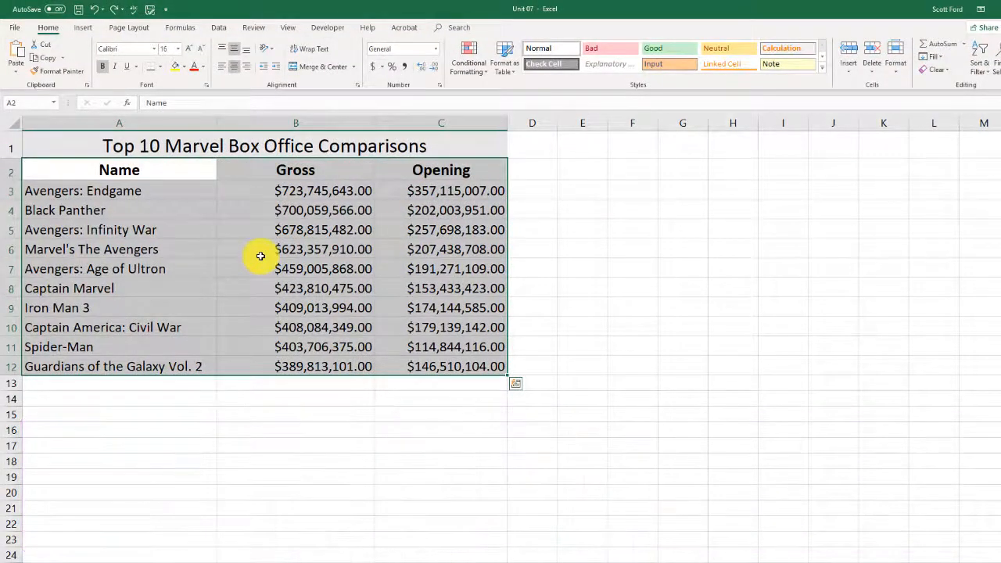
left_click(176, 241)
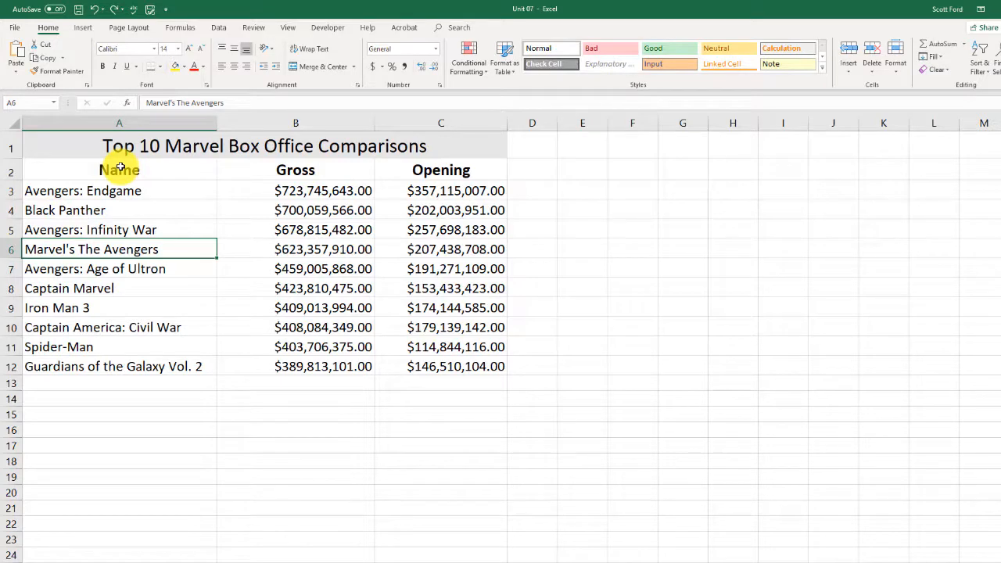
Step: Create a clustered column chart of A2:C12 on its own chart sheet, and view the TopMarvel sheet and the chart sheet in turn
left_click_drag(120, 167, 421, 175)
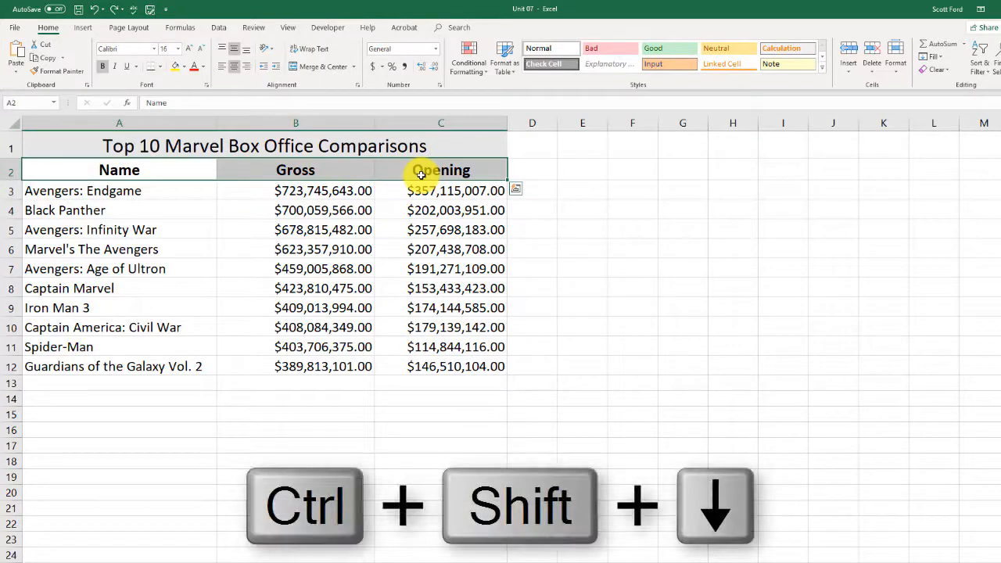
key("ctrl+shift+Down")
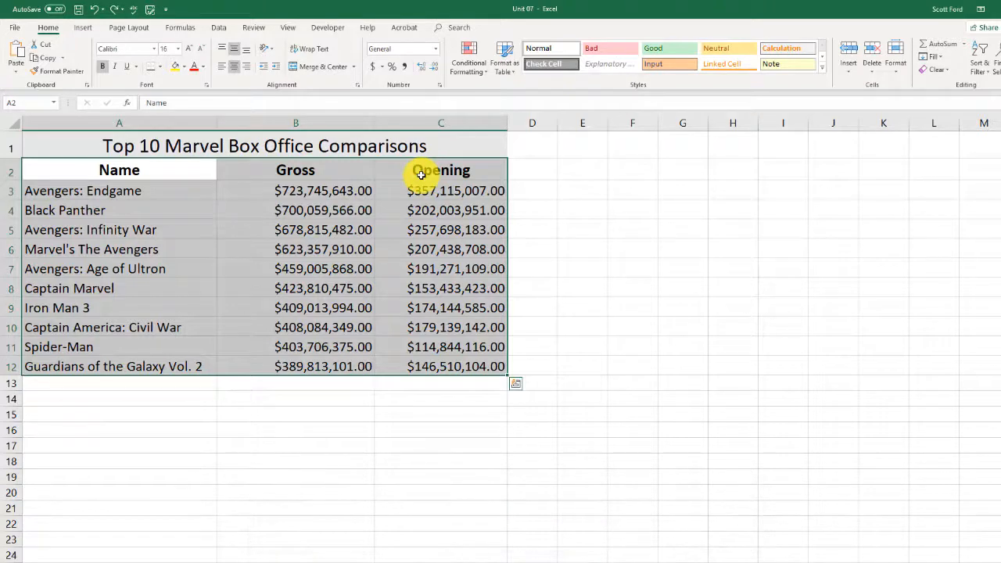
key("F11")
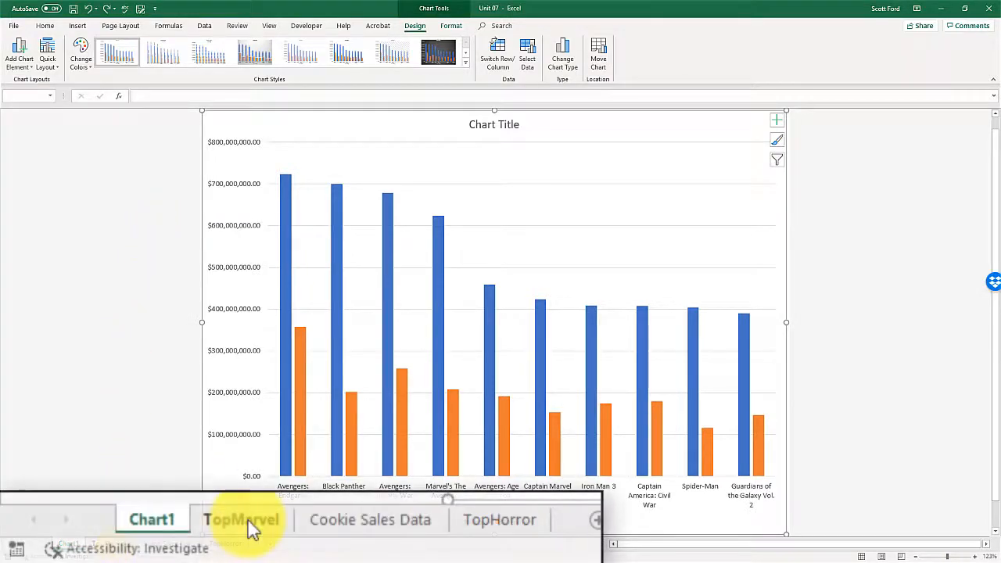
left_click(108, 543)
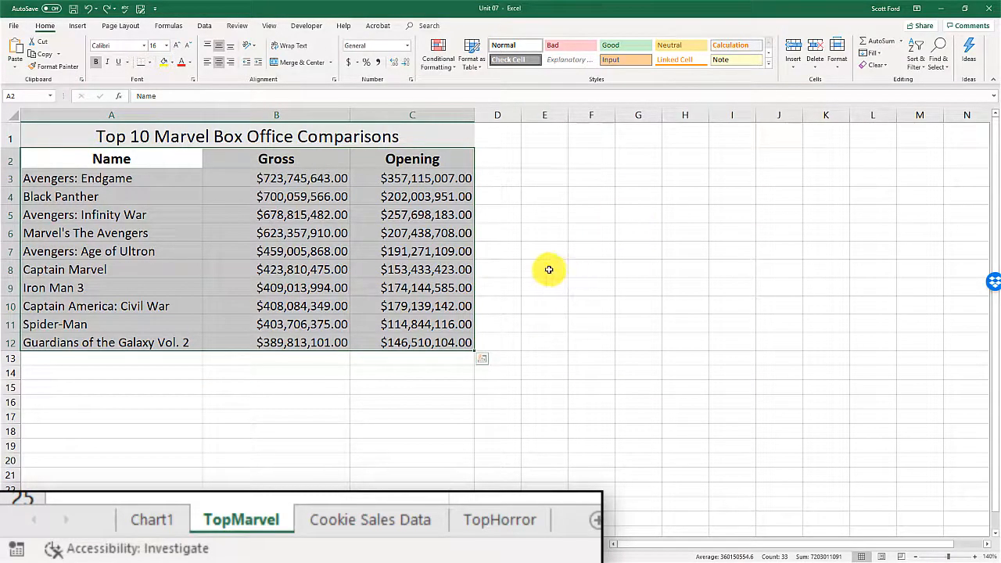
left_click(146, 525)
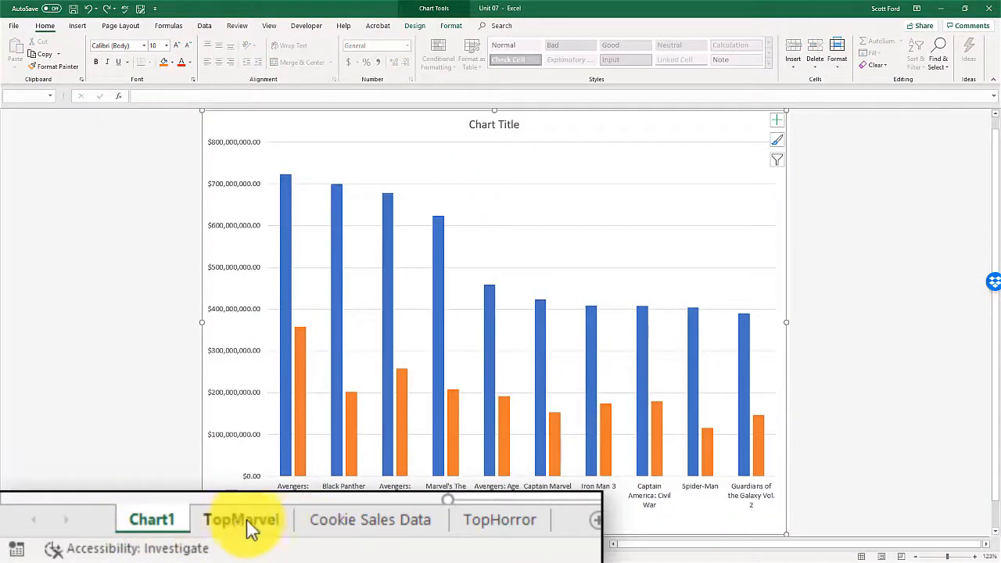